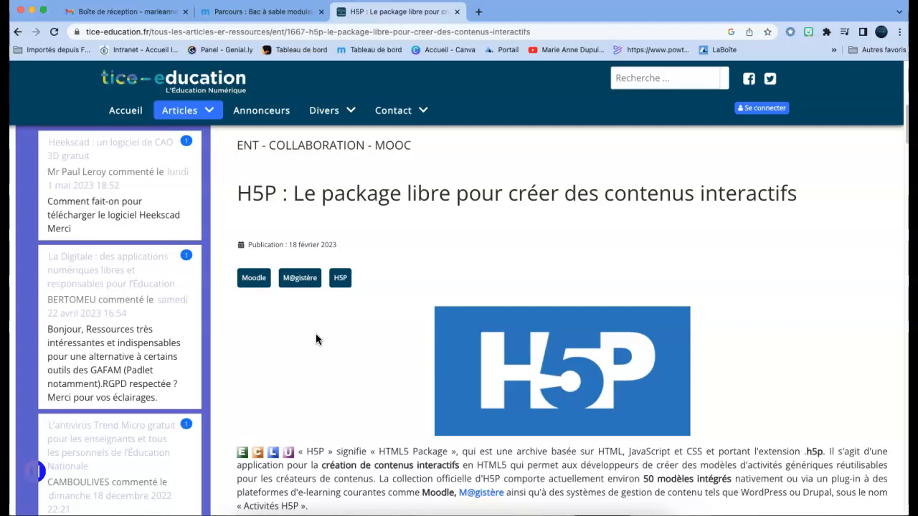
# - Read the article's introduction to H5P, its advantages and its list of possible content types
pyautogui.scroll(-2, 315, 339)
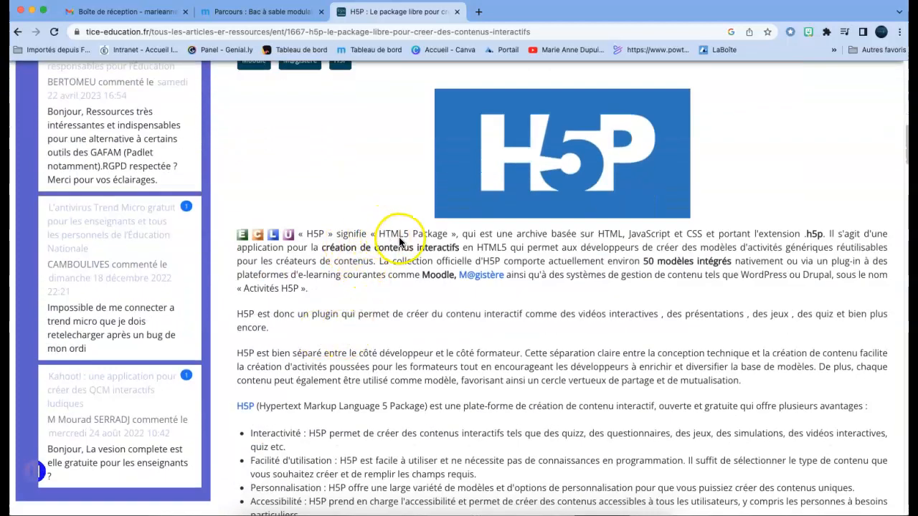
pyautogui.scroll(-2, 414, 339)
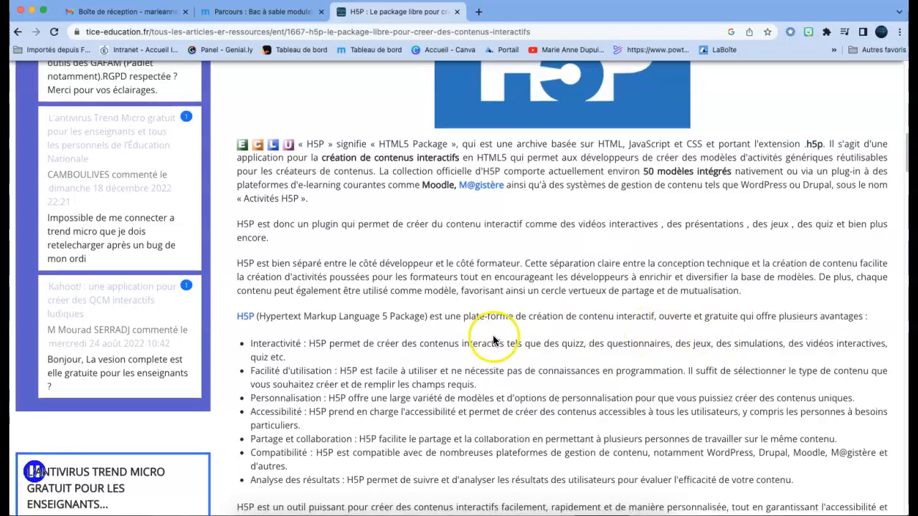
pyautogui.scroll(-2, 494, 336)
pyautogui.scroll(-6, 494, 339)
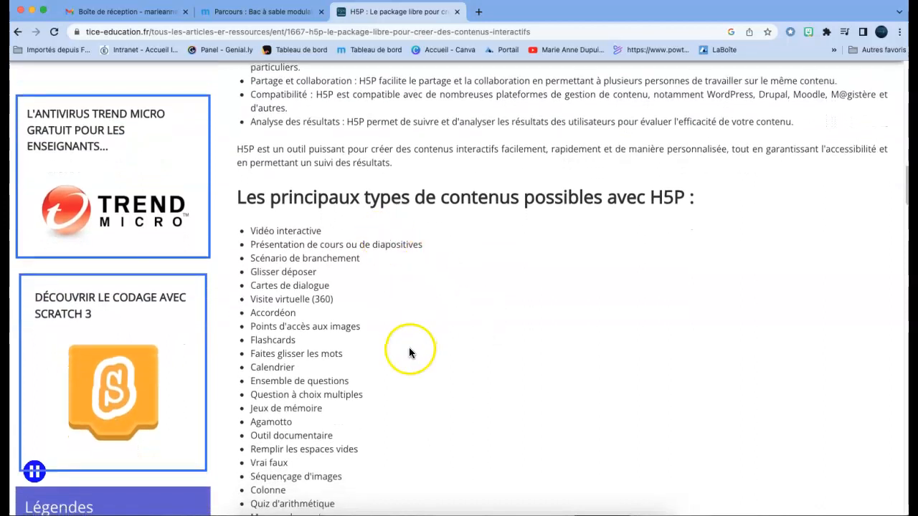
pyautogui.scroll(-1, 451, 358)
pyautogui.scroll(8, 451, 359)
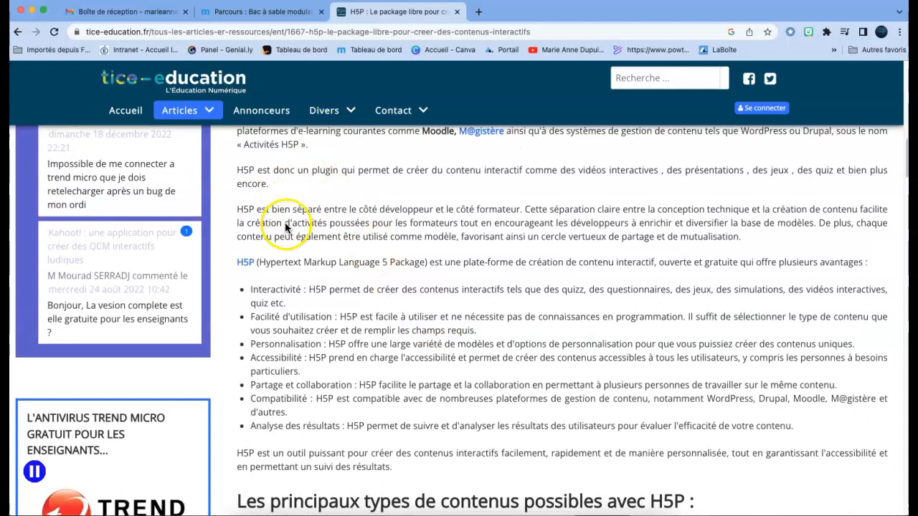
# - Switch to the M@gistère course and start adding an H5P activity to Module 2
pyautogui.click(252, 12)
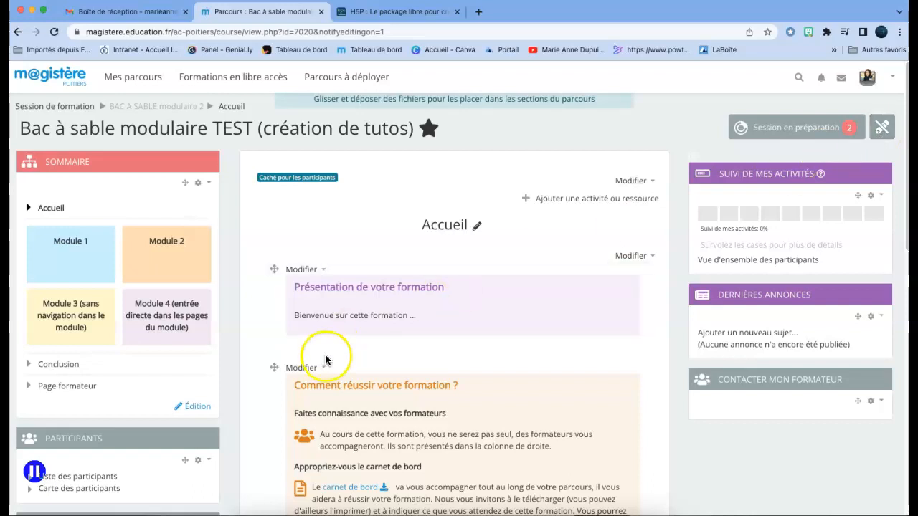
pyautogui.scroll(-1, 328, 361)
pyautogui.scroll(-1, 327, 362)
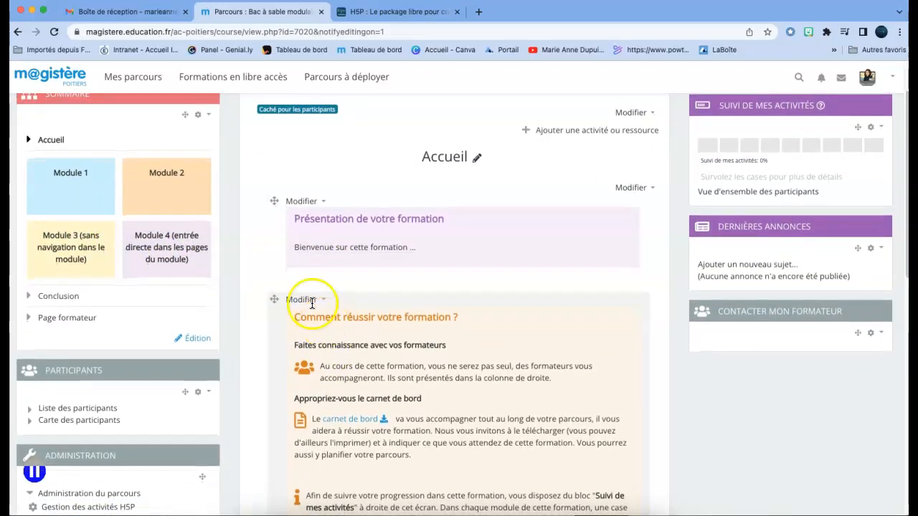
pyautogui.click(160, 186)
pyautogui.scroll(-2, 412, 322)
pyautogui.scroll(-3, 412, 324)
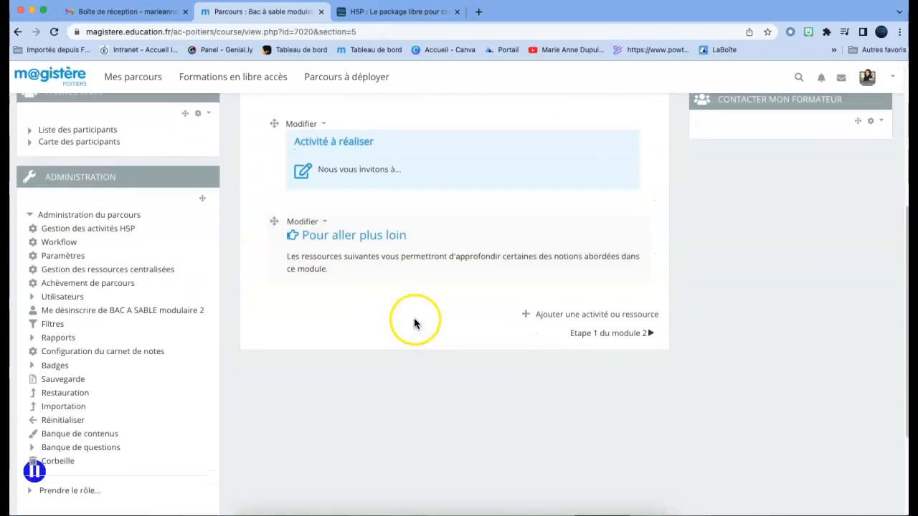
pyautogui.click(581, 315)
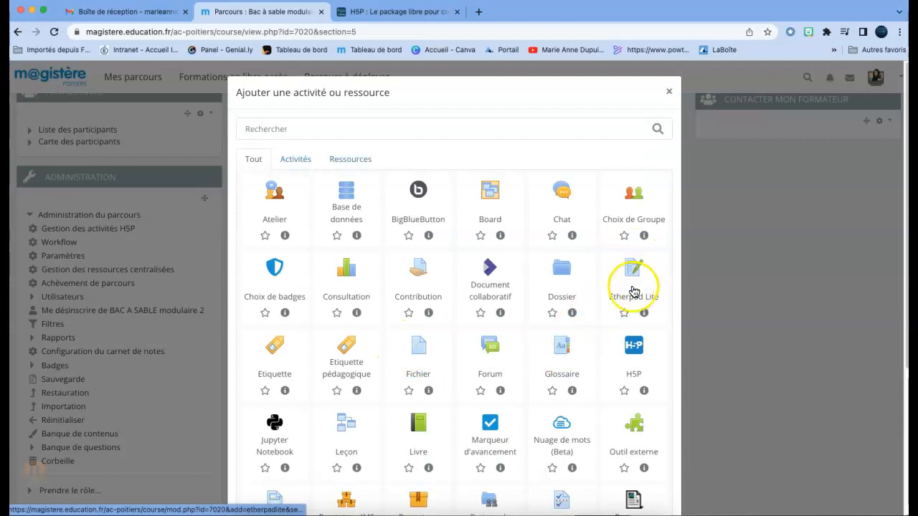
pyautogui.click(634, 355)
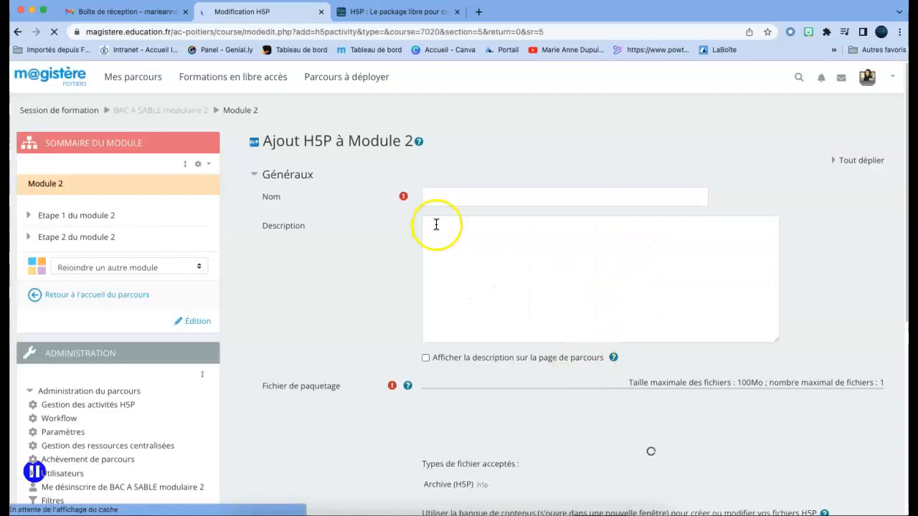
# - Name the H5P activity "Intelligence Artificielle" and open the content bank for creating its package file
pyautogui.click(438, 196)
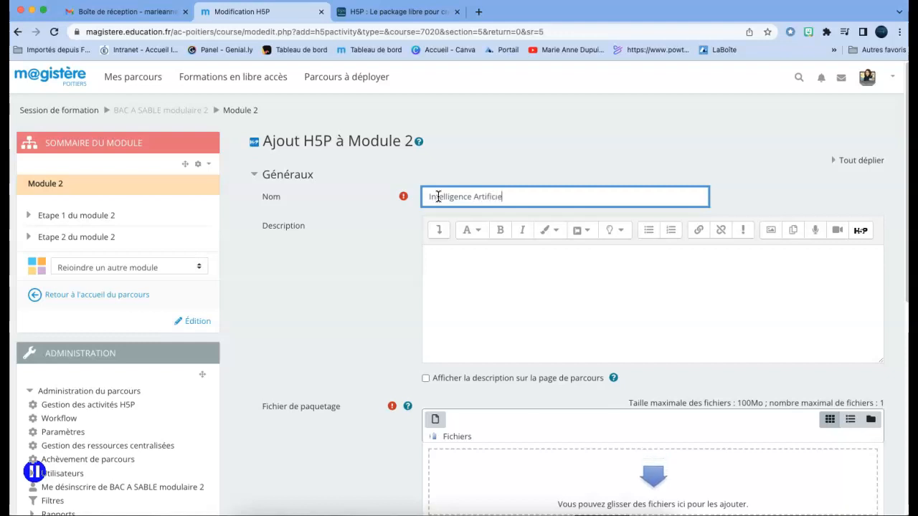
pyautogui.scroll(-4, 455, 273)
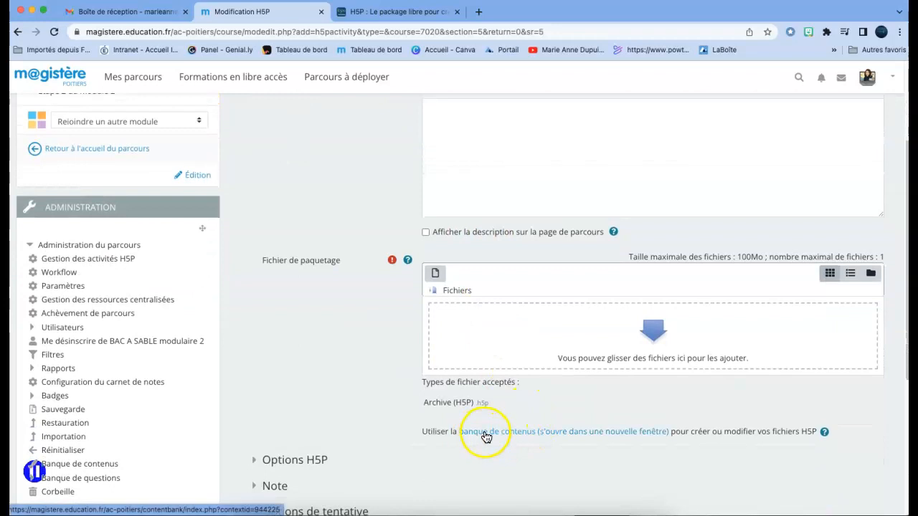
pyautogui.click(486, 437)
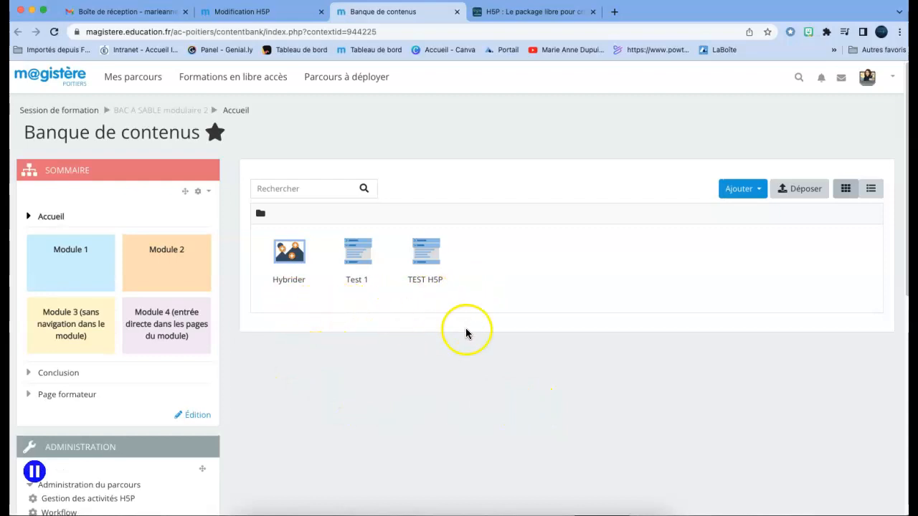
# - Preview the existing "Hybrider" content with its upper hotspot, and return to the content bank
pyautogui.click(288, 259)
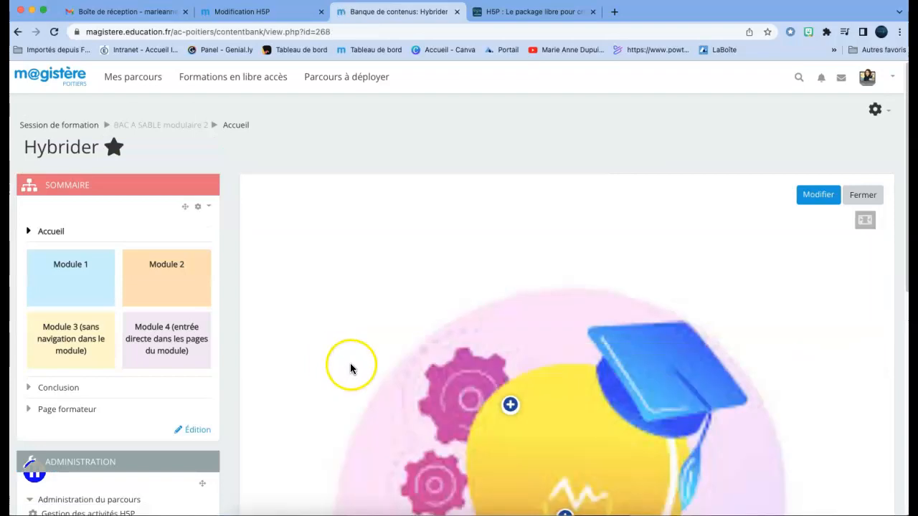
pyautogui.scroll(-5, 455, 423)
pyautogui.scroll(-1, 454, 425)
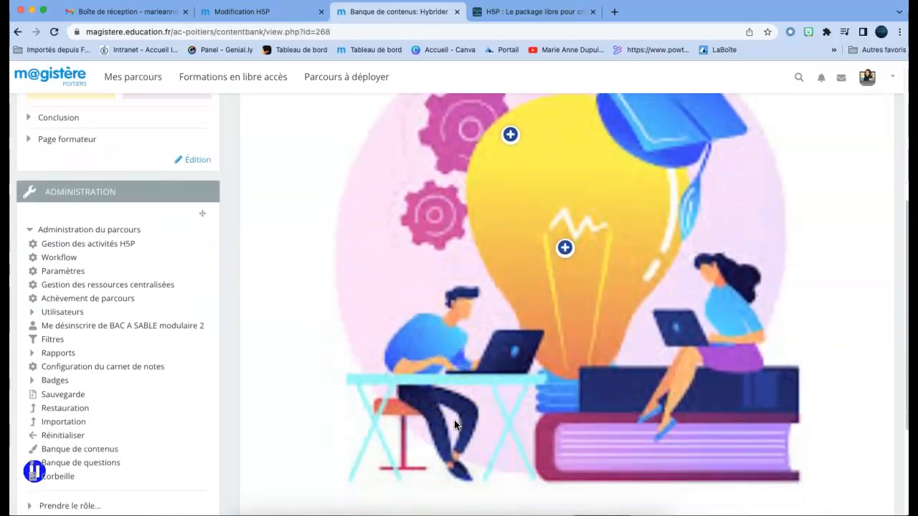
pyautogui.scroll(3, 454, 426)
pyautogui.click(510, 226)
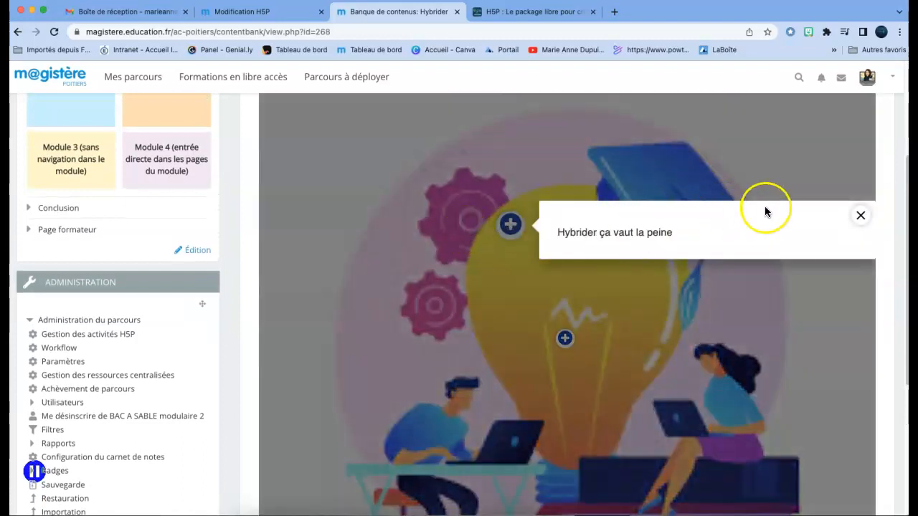
pyautogui.click(856, 216)
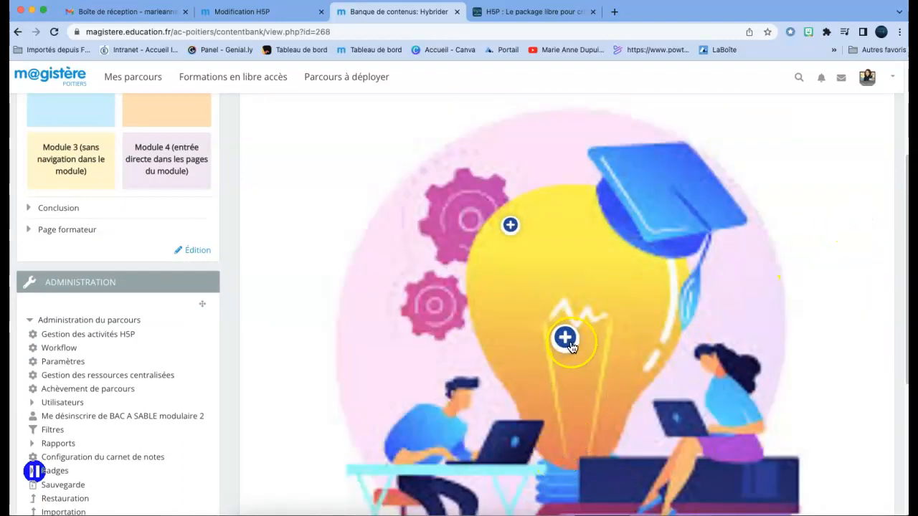
pyautogui.scroll(5, 501, 345)
pyautogui.scroll(-4, 561, 358)
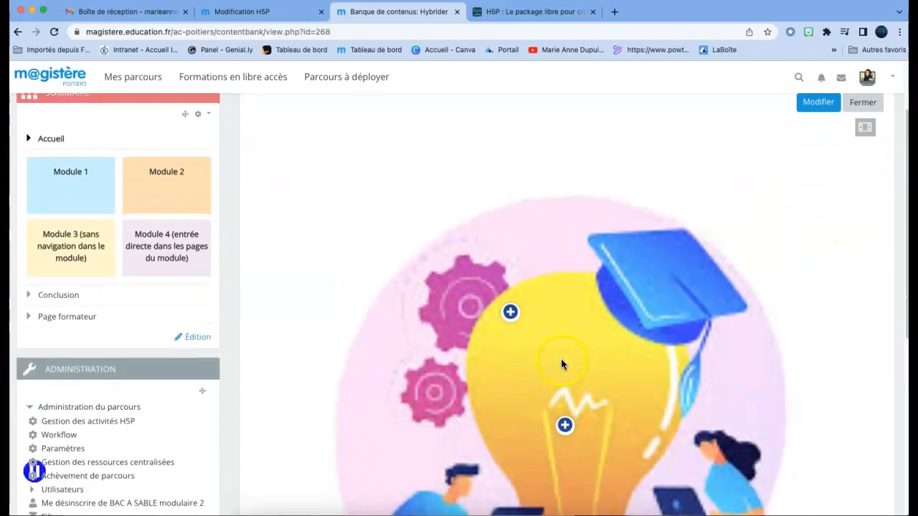
pyautogui.scroll(4, 561, 358)
pyautogui.click(862, 194)
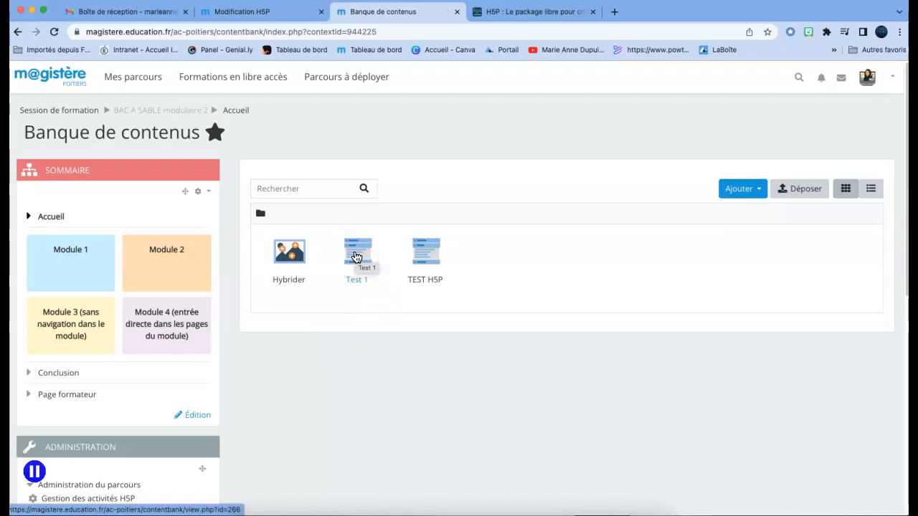
# - Browse the available H5P content types and start a new Accordion content
pyautogui.click(745, 193)
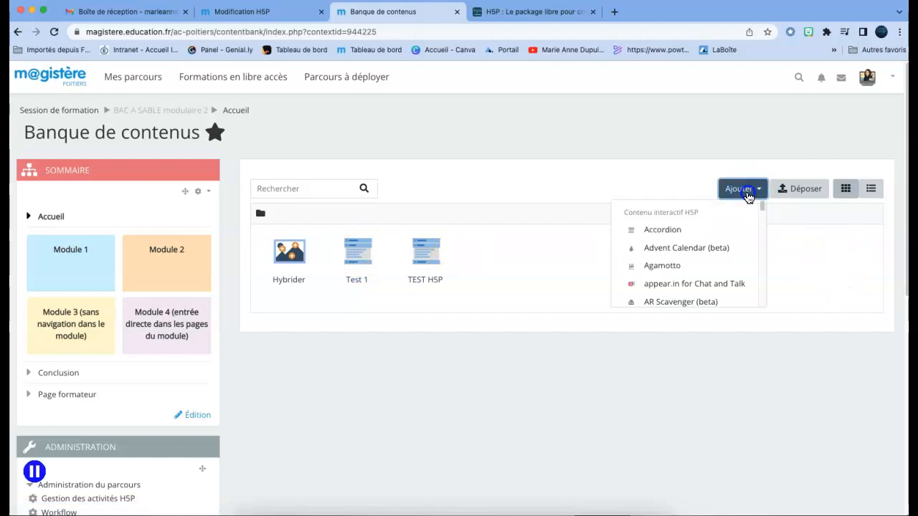
pyautogui.scroll(-2, 662, 263)
pyautogui.scroll(-5, 663, 263)
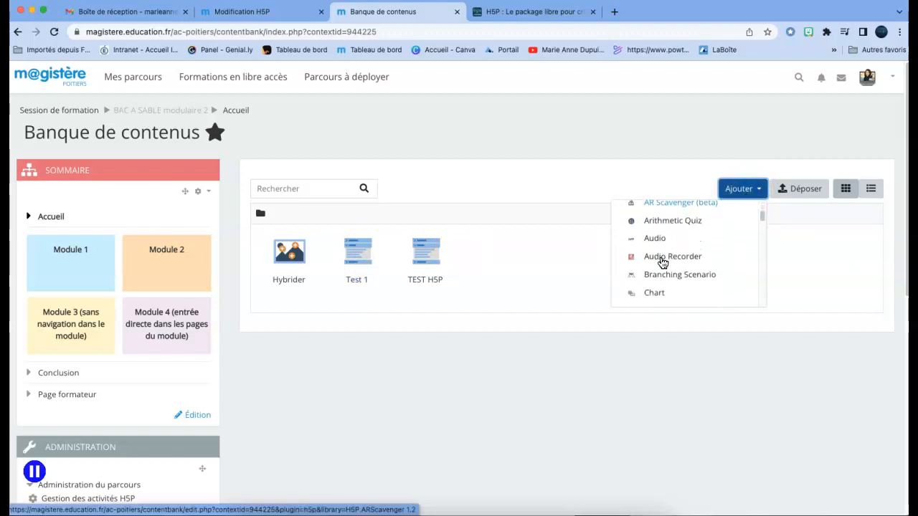
pyautogui.scroll(-6, 663, 264)
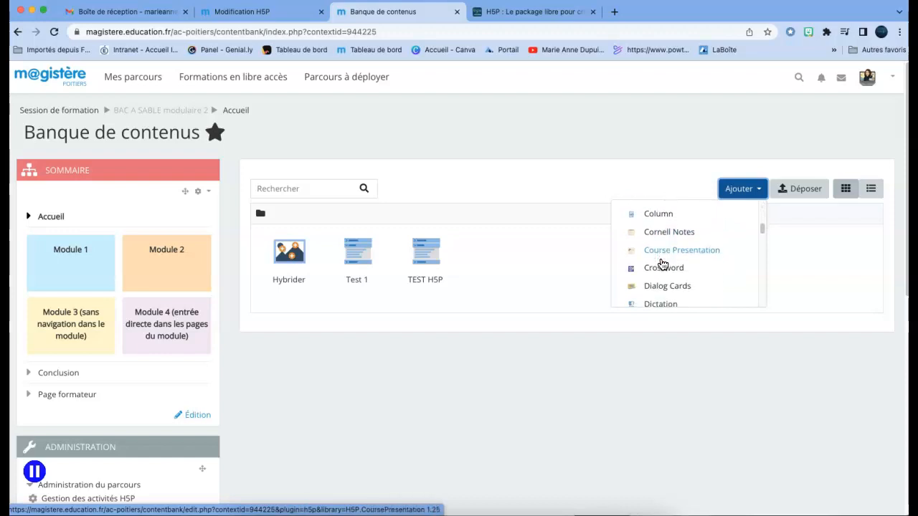
pyautogui.scroll(-2, 663, 264)
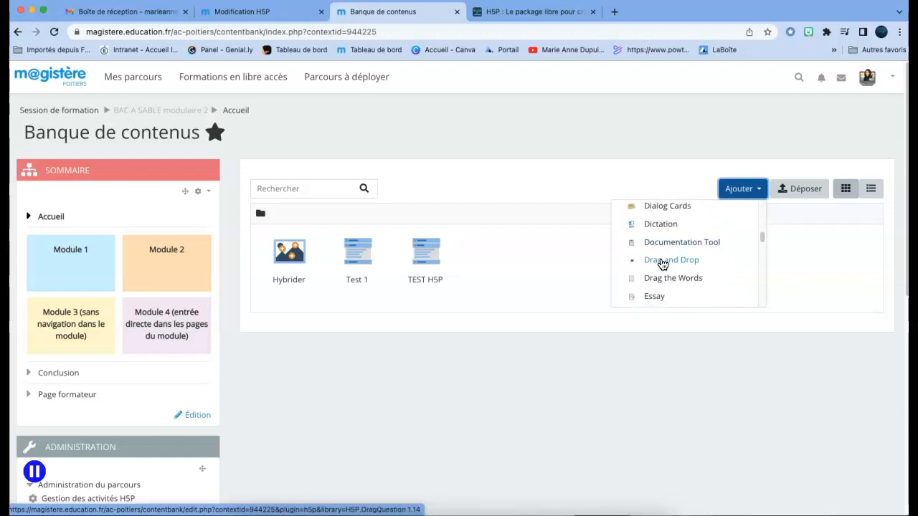
pyautogui.scroll(13, 661, 263)
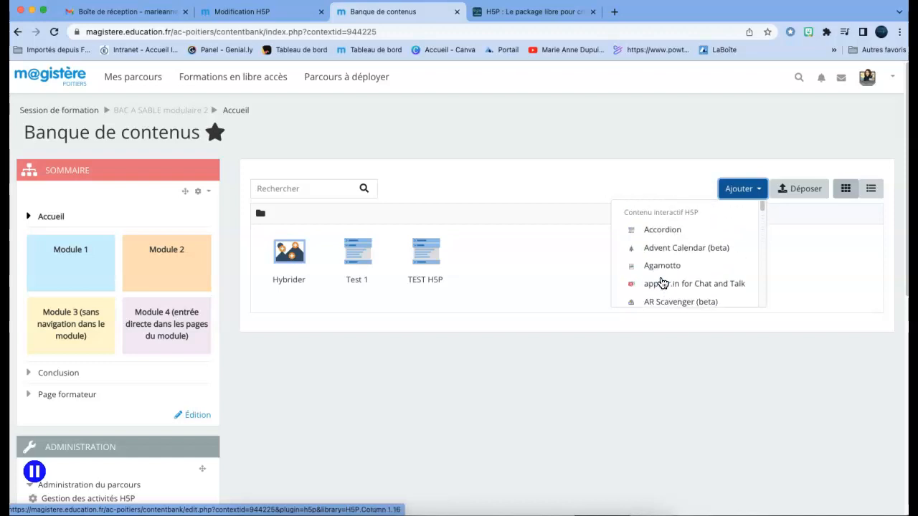
pyautogui.click(661, 231)
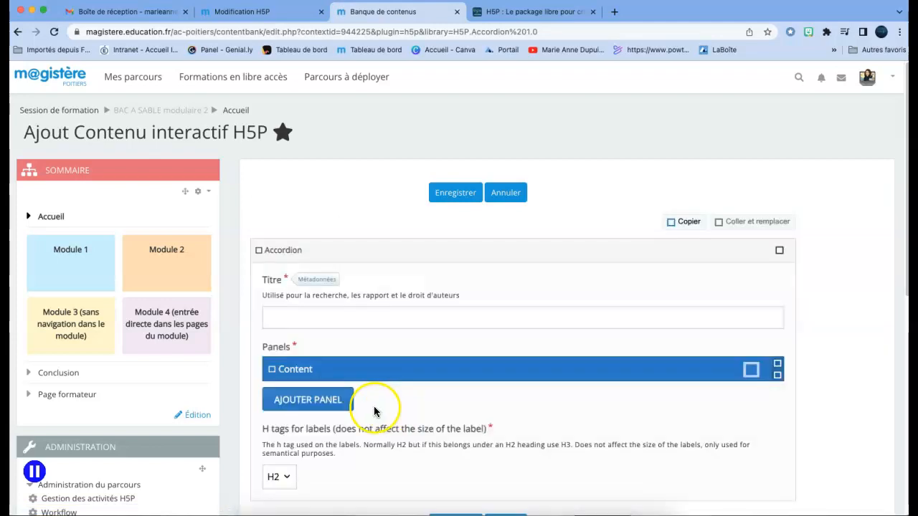
# - Title the accordion "Intelligence artificielle" and fill its first panel with the title "Intelligence" and the text "Comment utiliser ChatGPT ?"
pyautogui.click(293, 321)
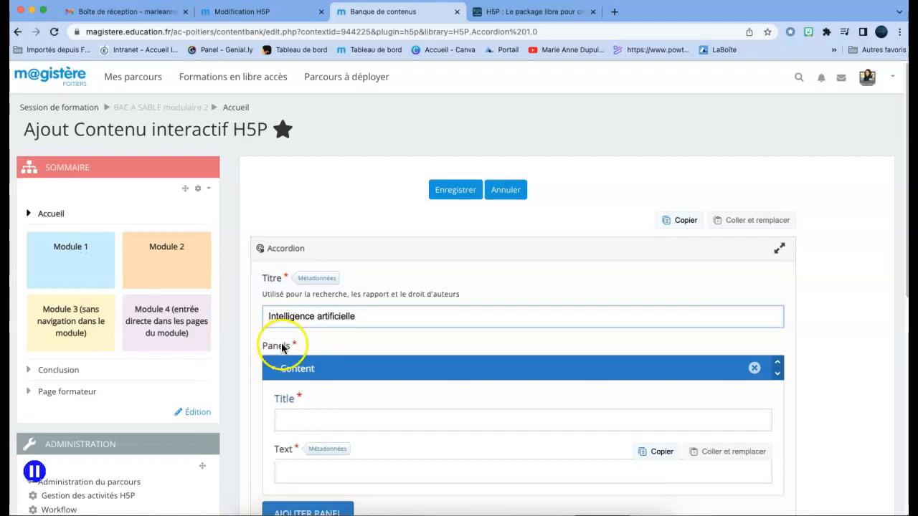
pyautogui.scroll(-2, 297, 351)
pyautogui.click(292, 370)
pyautogui.write('Int')
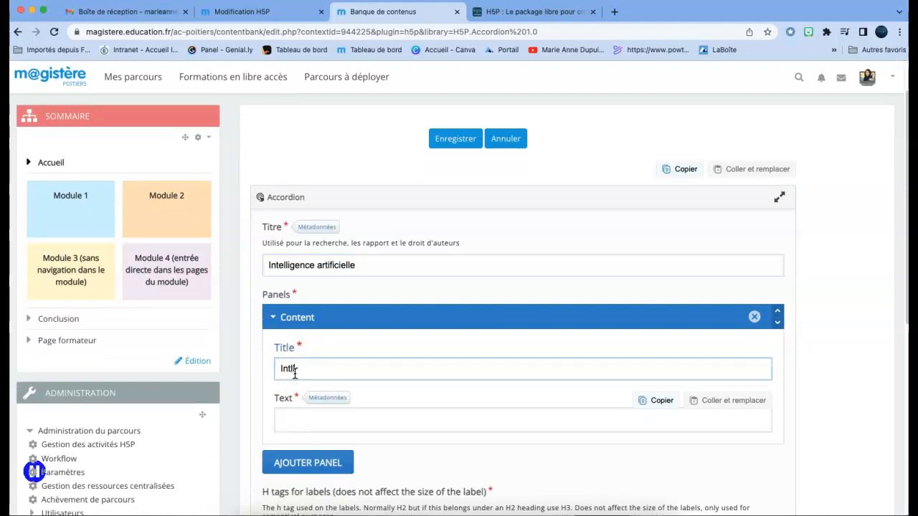
pyautogui.write('elligence')
pyautogui.click(306, 420)
pyautogui.click(305, 445)
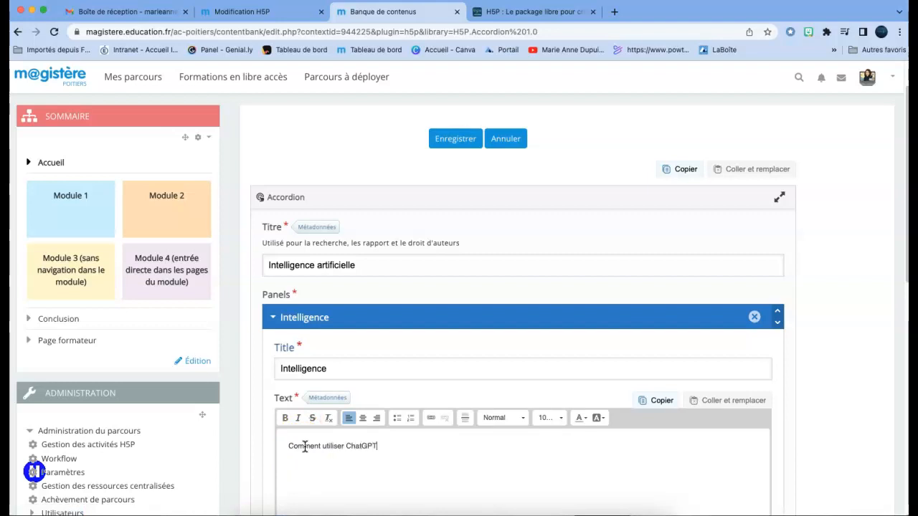
# - Add a second panel titled "Intelligence artificielle" with the text "Que faire avec ChatGPT dans l'éducation ?" and save the accordion
pyautogui.scroll(-10, 309, 433)
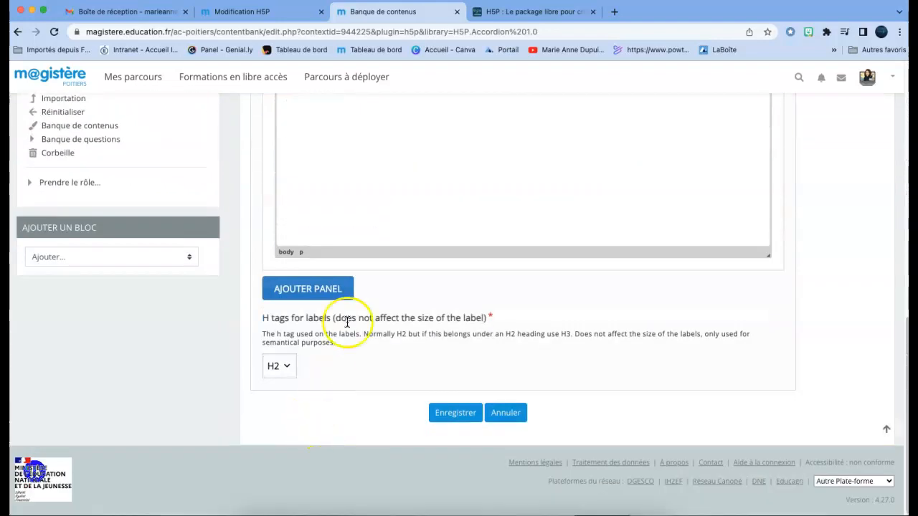
pyautogui.click(309, 289)
pyautogui.click(297, 340)
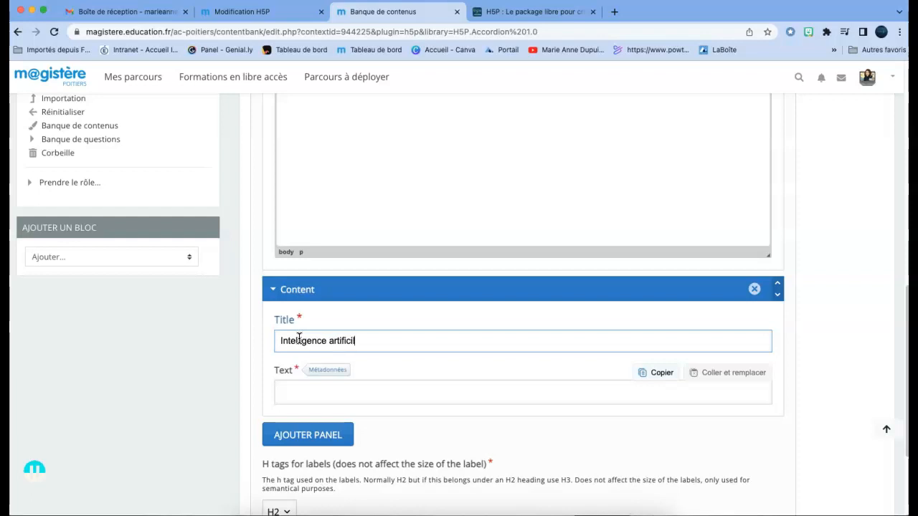
pyautogui.click(296, 387)
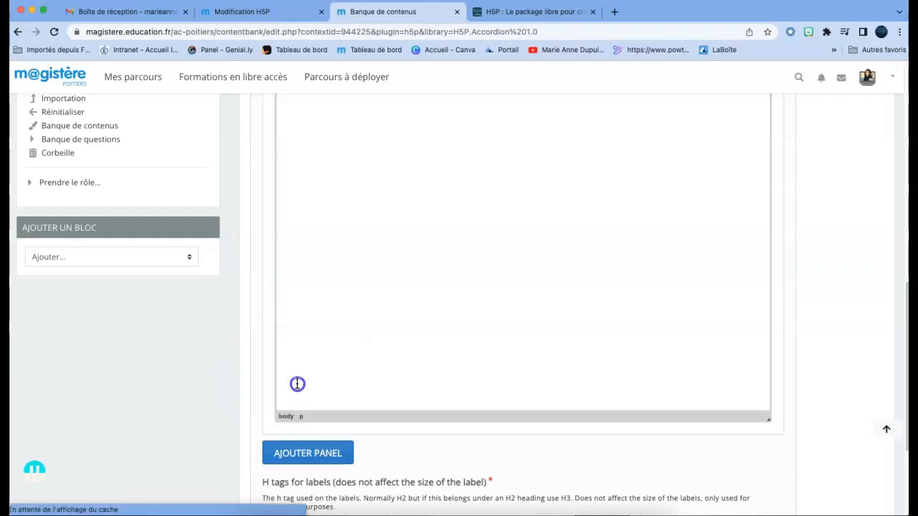
pyautogui.scroll(5, 260, 410)
pyautogui.write('Que faire avec Ch')
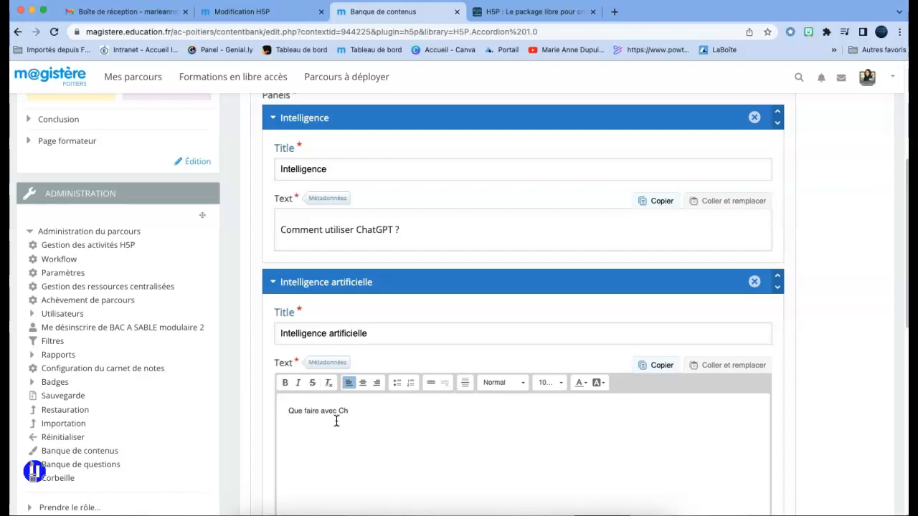
pyautogui.write("atGPT dans l'éducation ?")
pyautogui.scroll(-10, 516, 369)
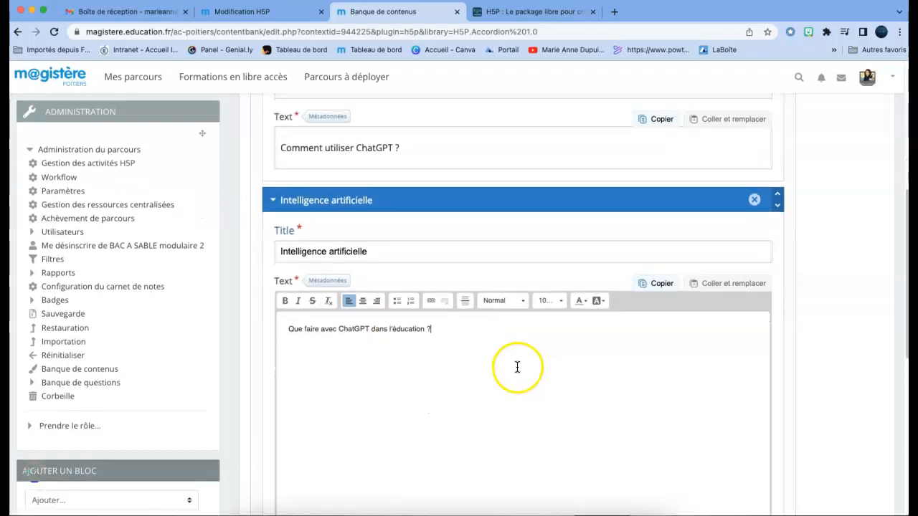
pyautogui.click(453, 424)
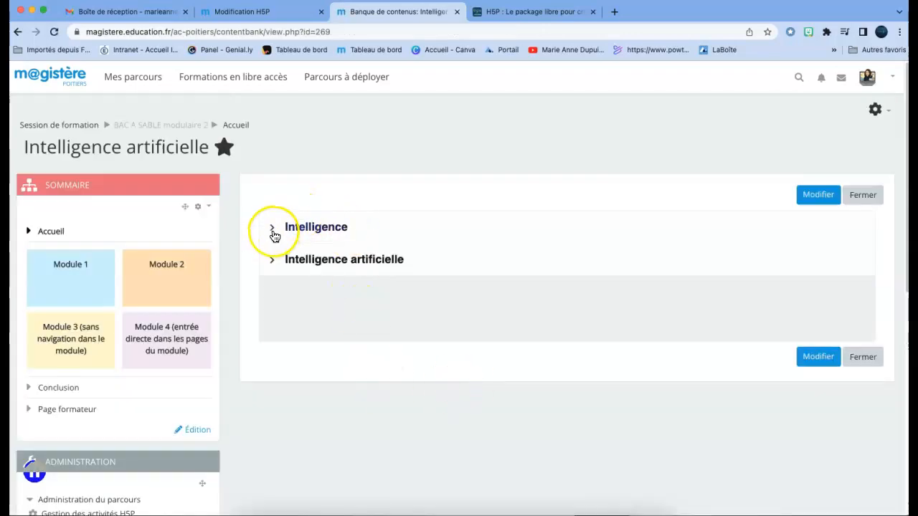
# - Check both accordion panels by expanding and collapsing them, and close the preview to return to the content bank
pyautogui.click(272, 232)
pyautogui.click(272, 230)
pyautogui.click(273, 259)
pyautogui.click(272, 259)
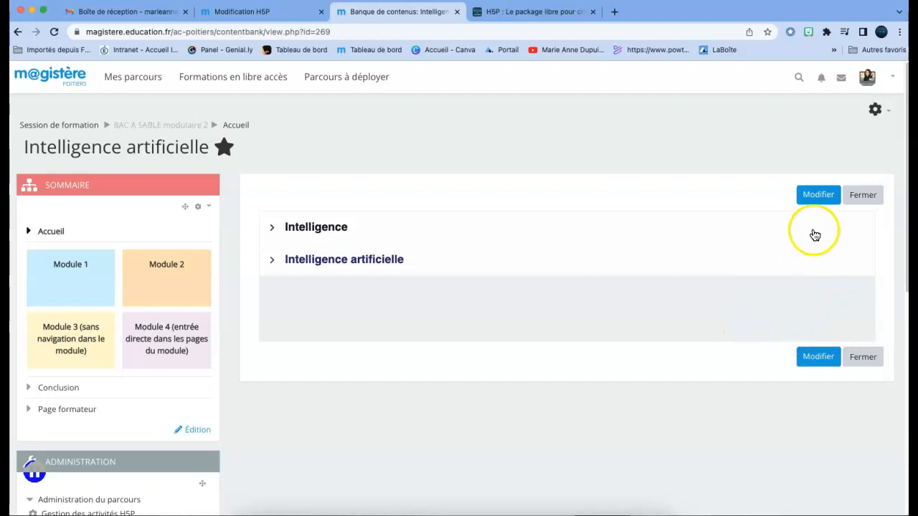
pyautogui.click(863, 195)
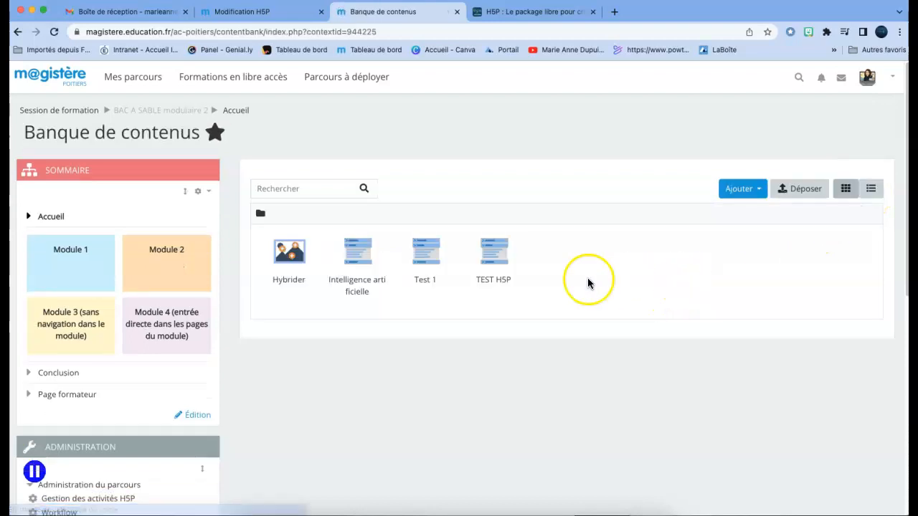
# - Go to Module 2 and open the settings of its "Activité à réaliser" label
pyautogui.click(177, 264)
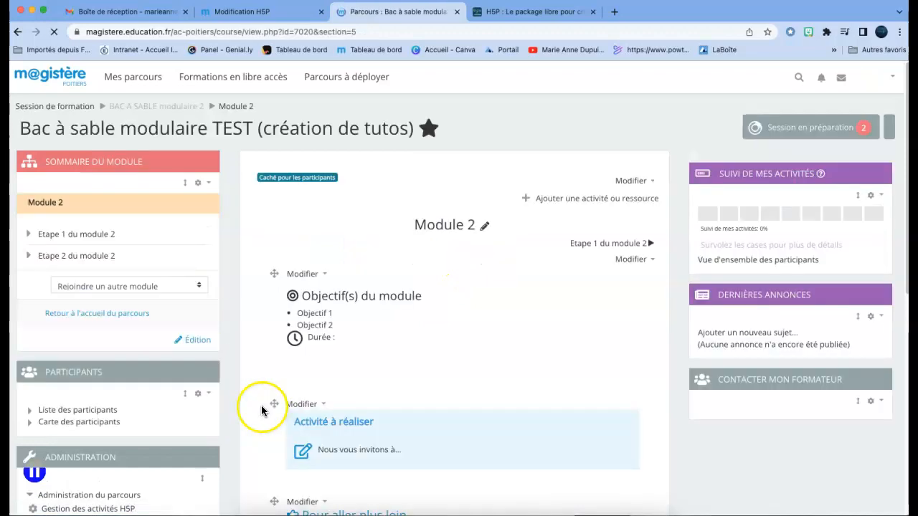
pyautogui.scroll(-5, 398, 389)
pyautogui.scroll(3, 542, 423)
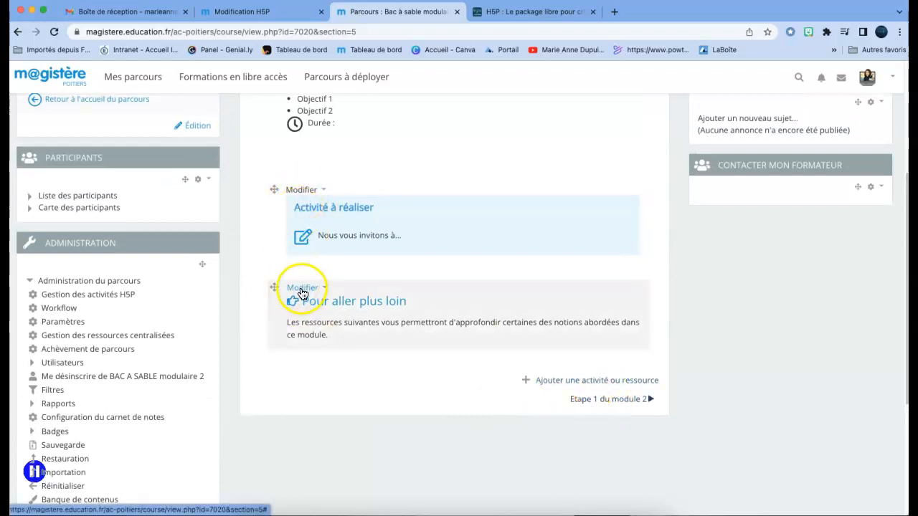
pyautogui.click(295, 192)
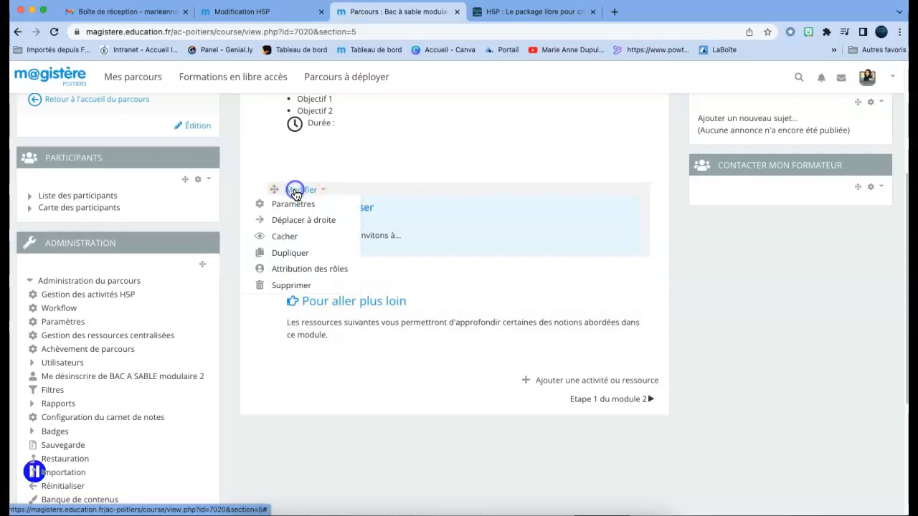
pyautogui.click(290, 203)
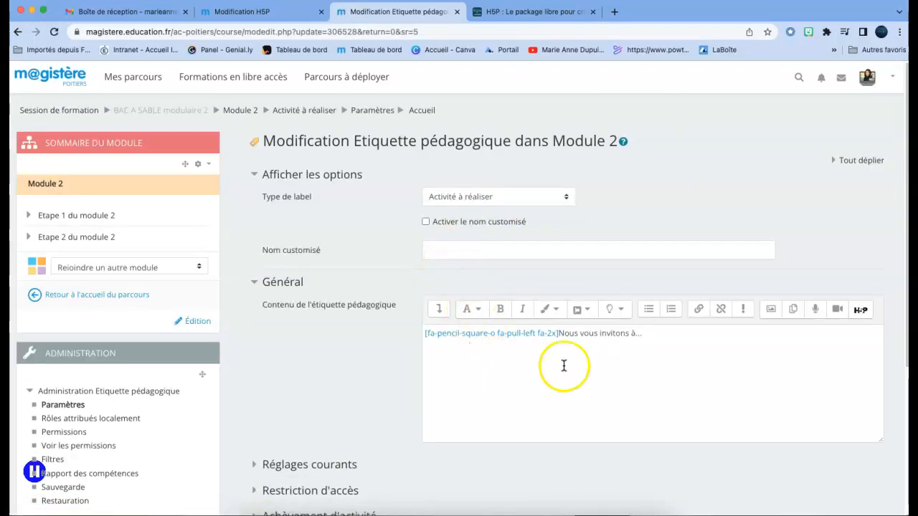
# - Insert a copy of the "Intelligence artificielle" H5P from the content bank into the label's content, and save the label
pyautogui.click(856, 312)
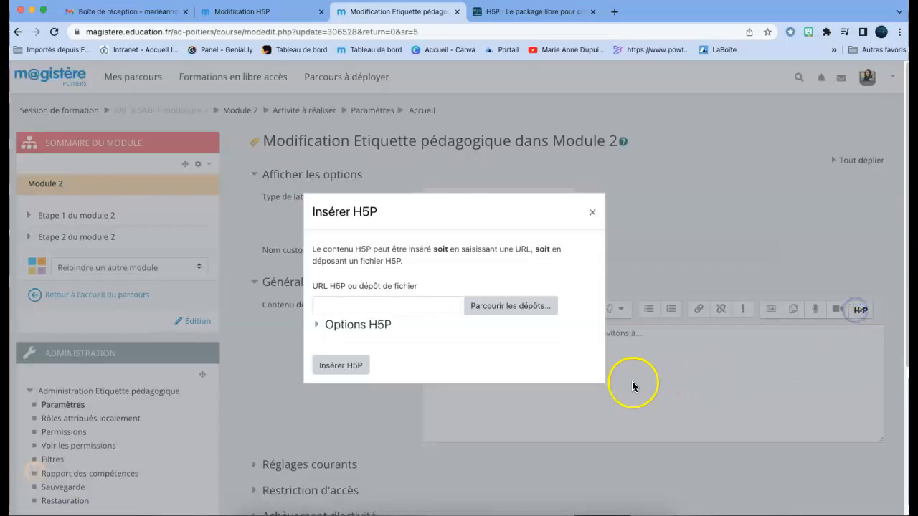
pyautogui.click(493, 306)
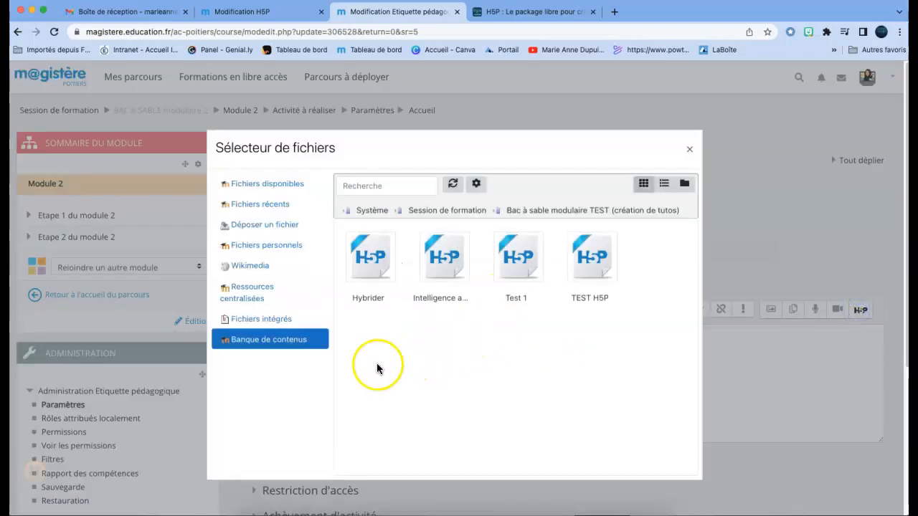
pyautogui.click(445, 257)
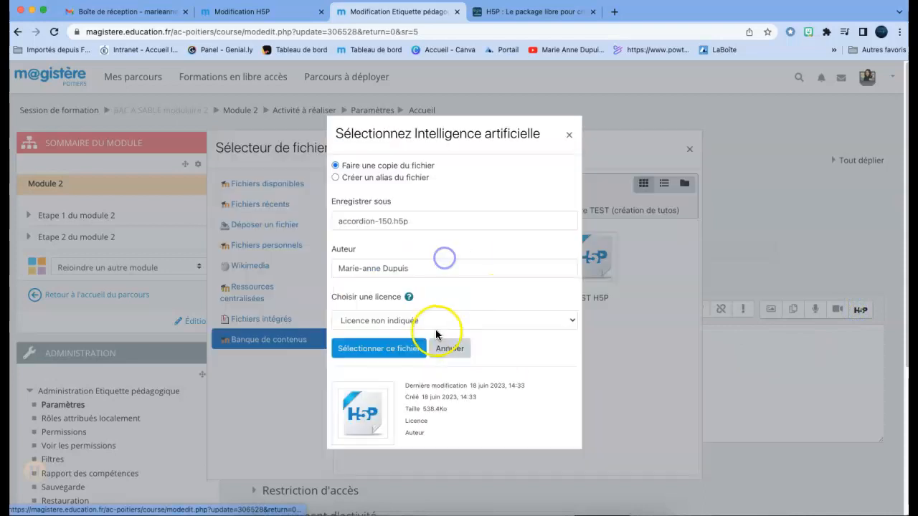
pyautogui.click(379, 348)
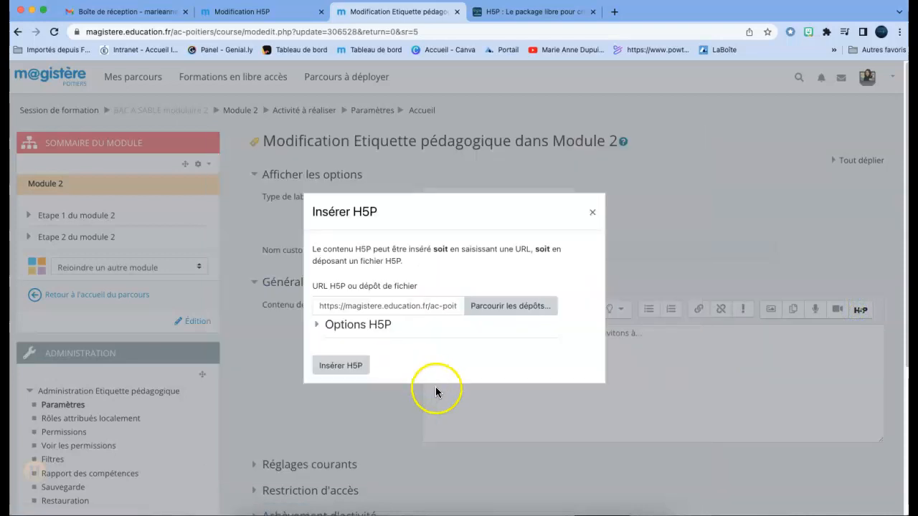
pyautogui.click(338, 367)
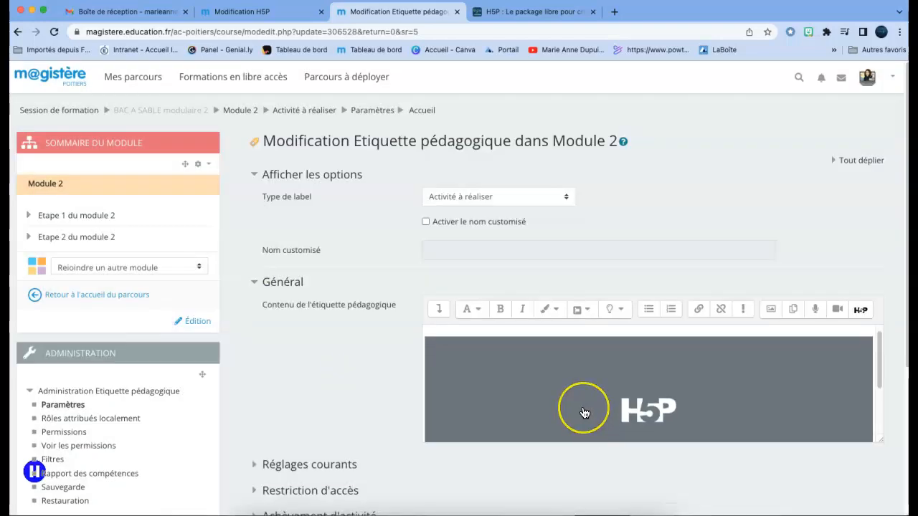
pyautogui.scroll(-5, 584, 414)
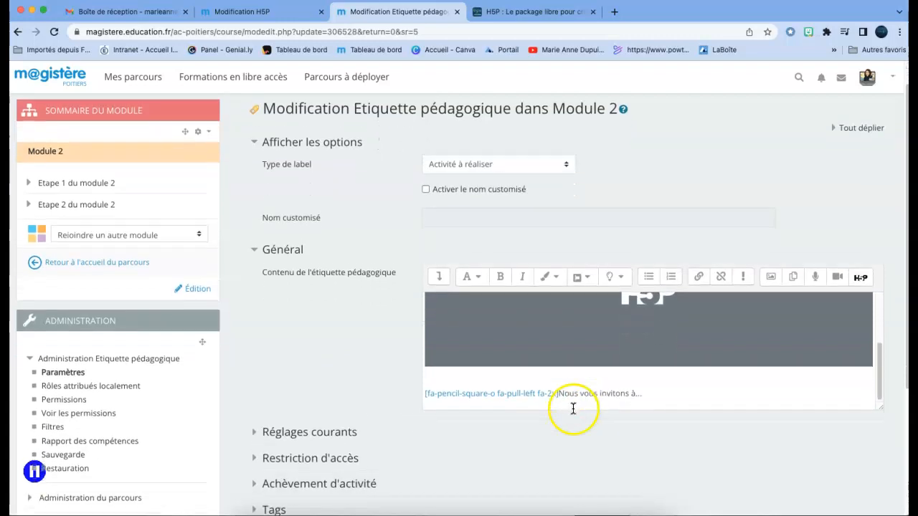
pyautogui.click(491, 387)
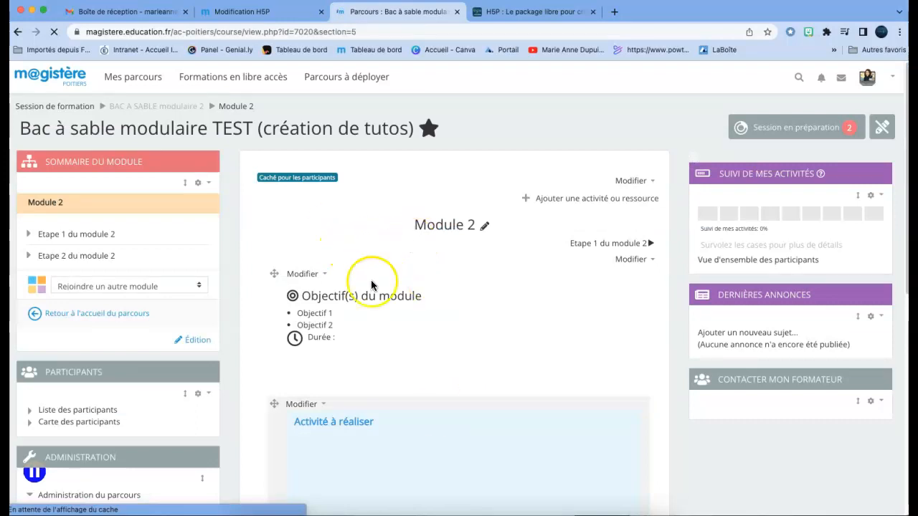
# - Check the accordion embedded in the "Activité à réaliser" label by expanding and collapsing its "Intelligence" and "Intelligence artificielle" panels
pyautogui.scroll(-5, 302, 299)
pyautogui.click(305, 299)
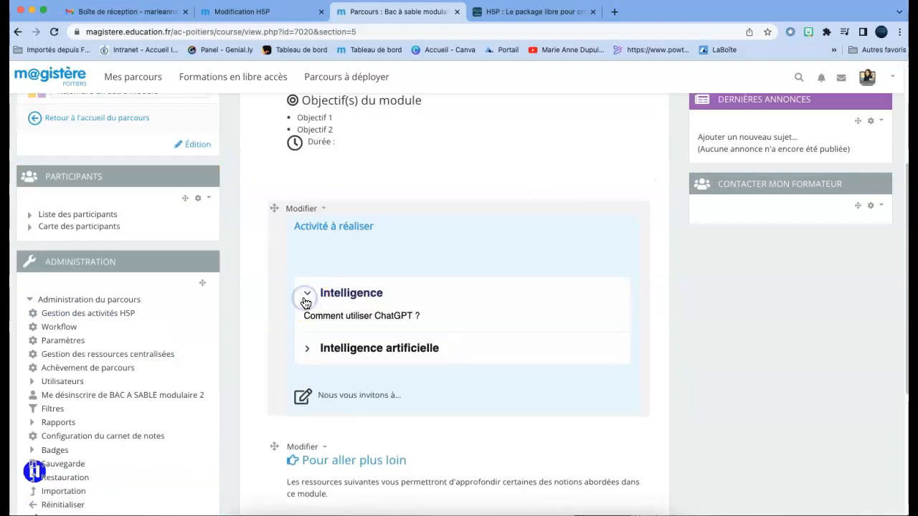
pyautogui.click(305, 299)
pyautogui.click(307, 326)
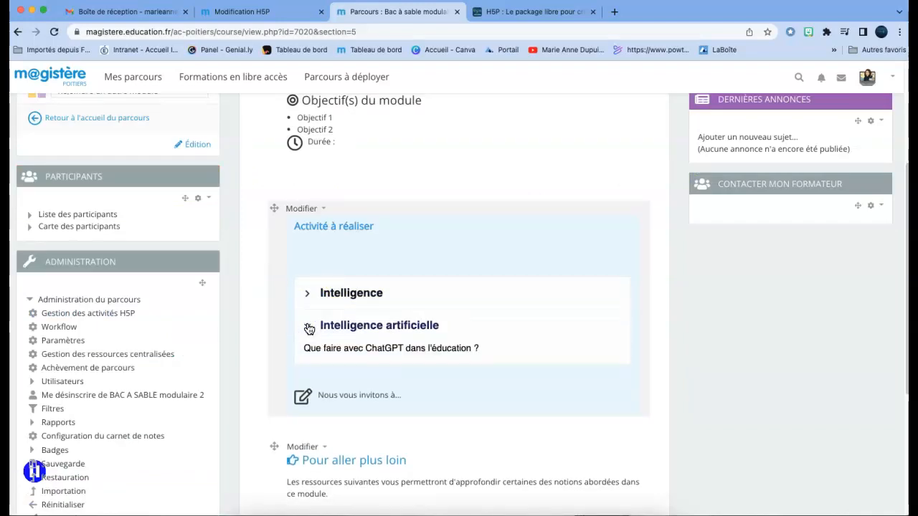
pyautogui.click(309, 329)
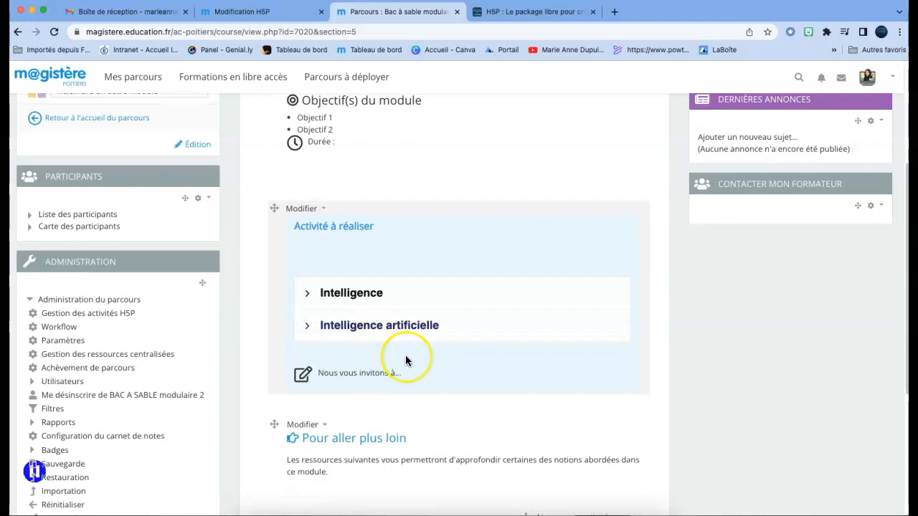
pyautogui.scroll(1, 406, 360)
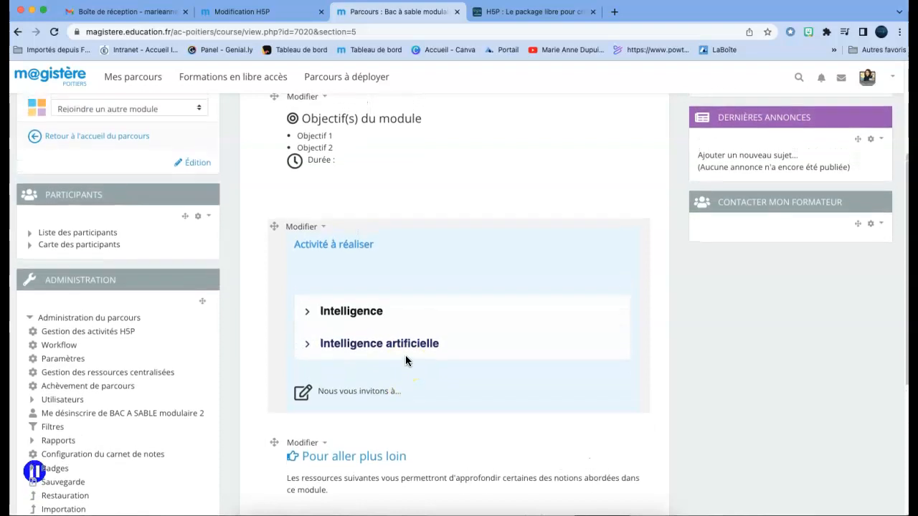
pyautogui.scroll(3, 405, 361)
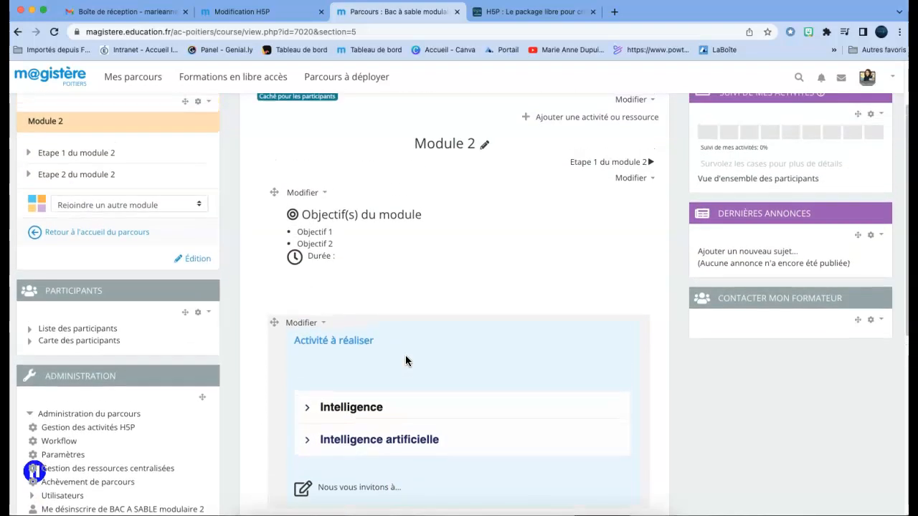
pyautogui.scroll(1, 406, 357)
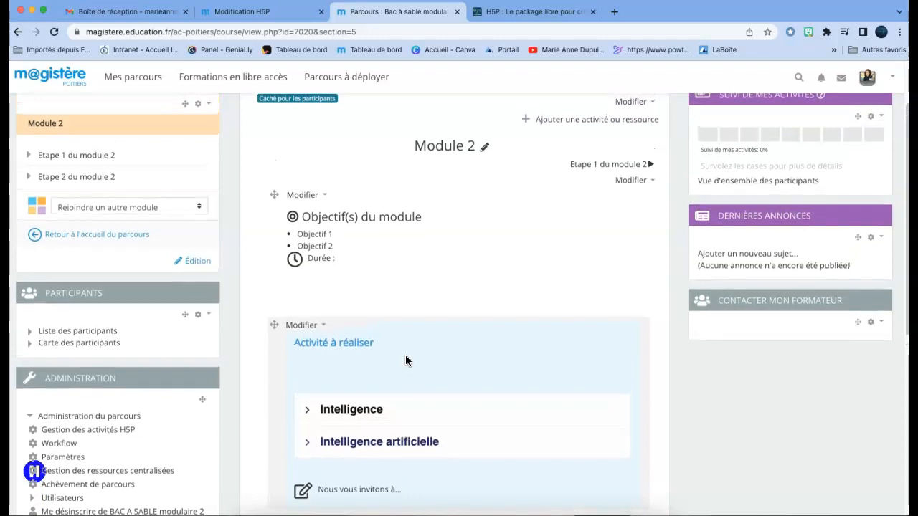